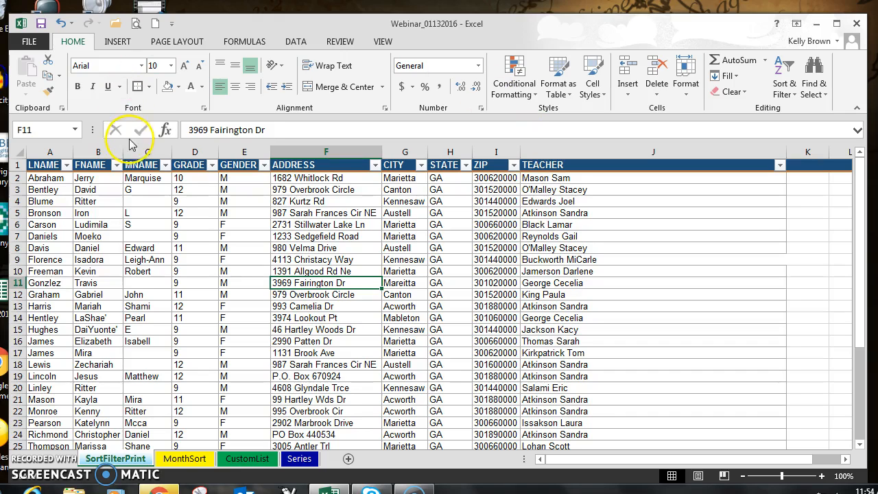
click(148, 152)
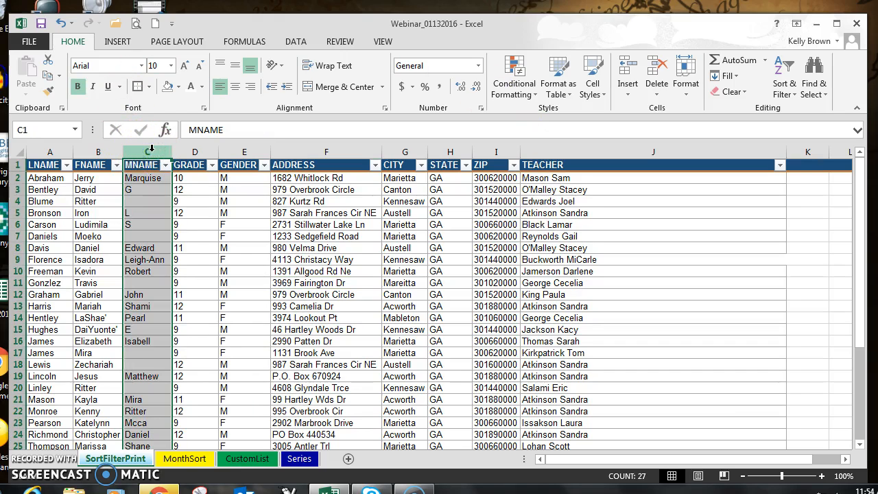
click(195, 152)
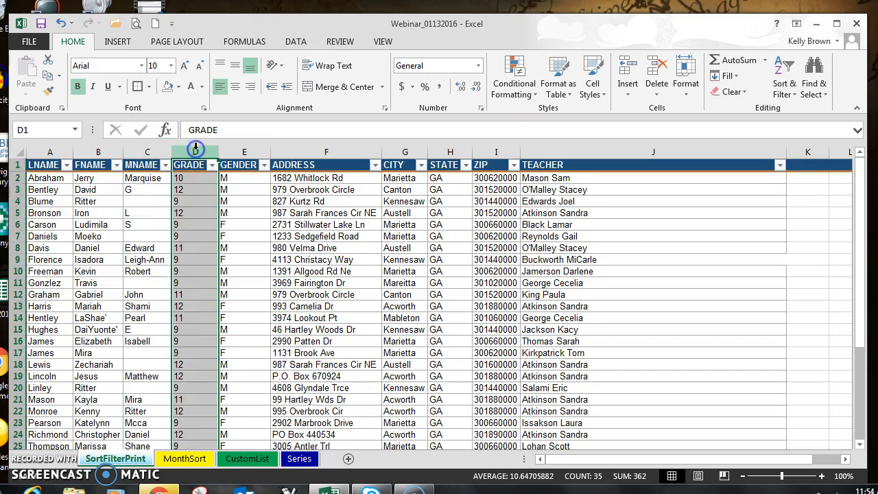
click(244, 154)
click(595, 152)
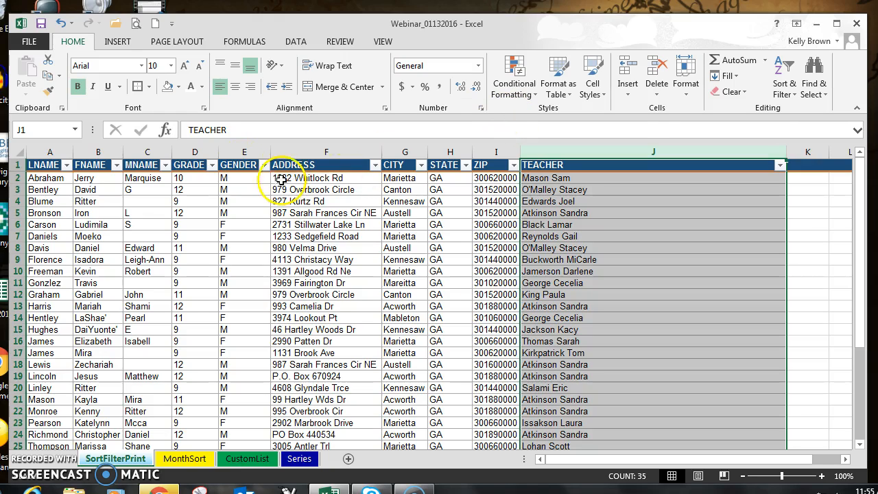
Step: Hide the MNAME, GRADE and GENDER columns on the SortFilterPrint sheet
click(144, 150)
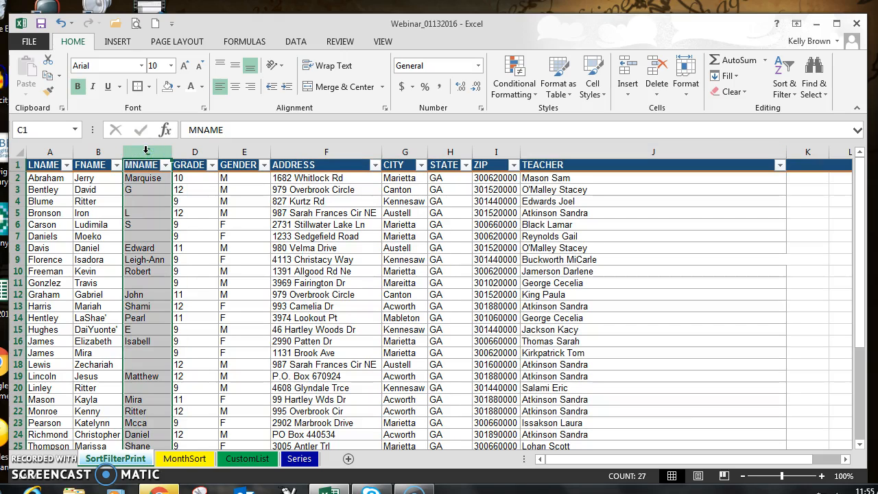
drag(145, 151, 239, 147)
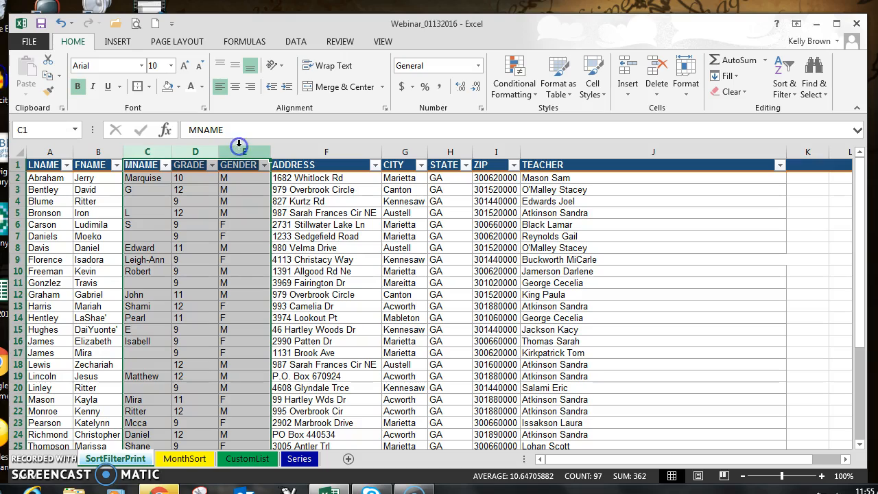
right_click(196, 151)
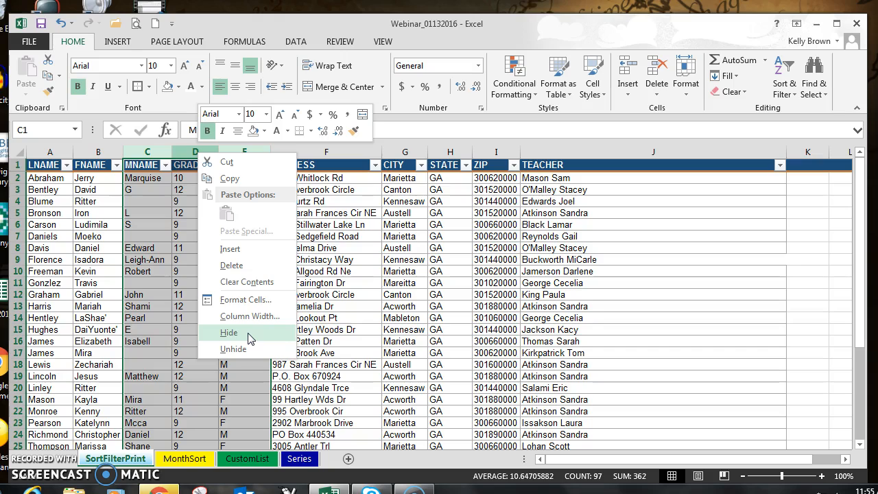
click(229, 333)
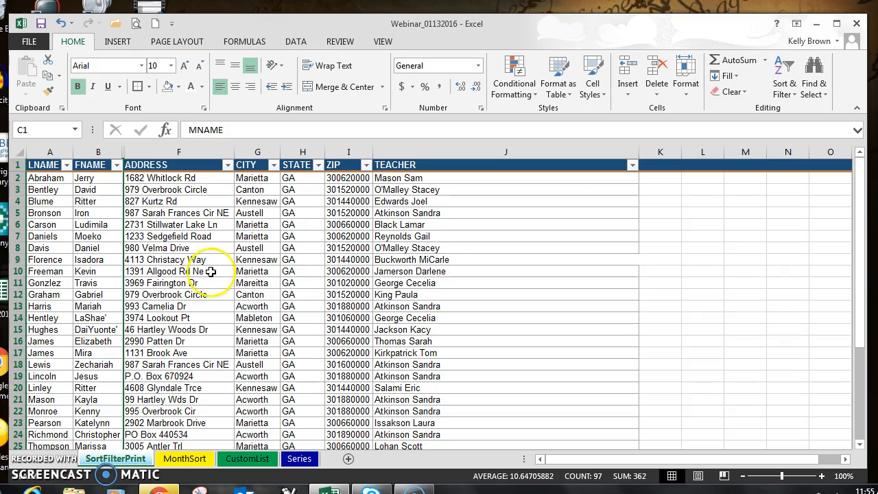
Step: Hide the TEACHER column and deselect it
click(520, 147)
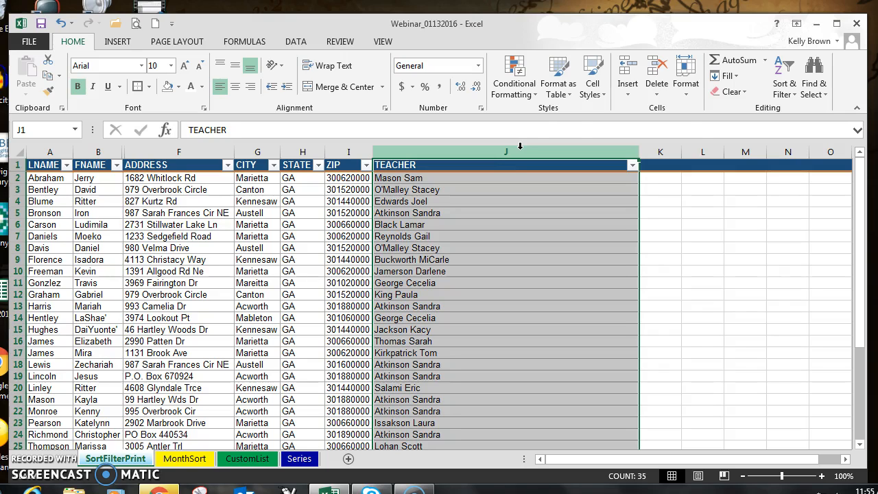
right_click(518, 147)
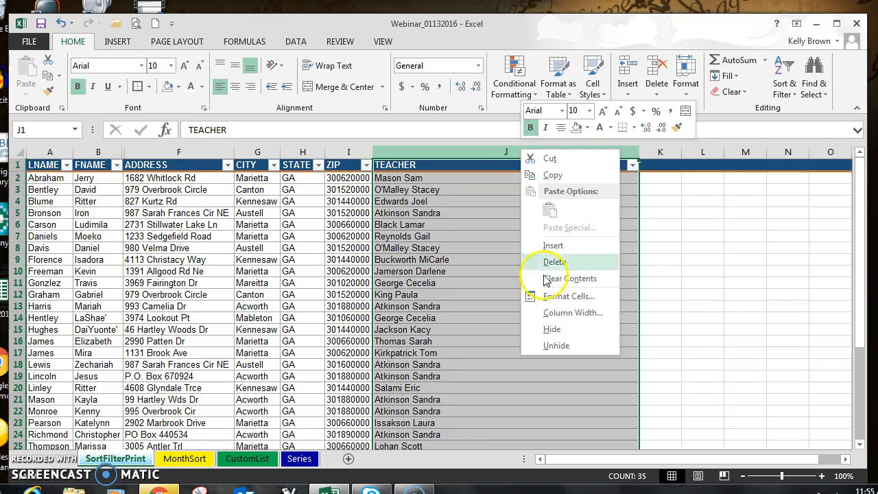
click(554, 331)
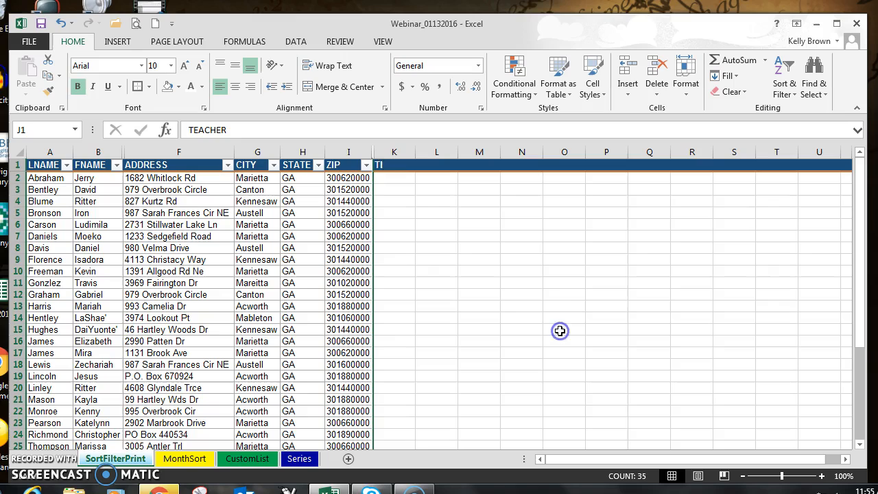
click(534, 295)
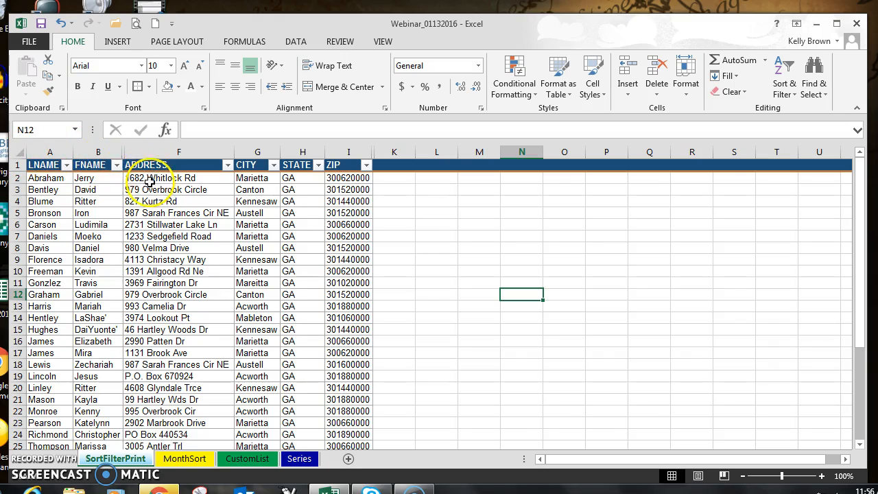
Step: Move the FNAME column in front of the LNAME column by cutting it and inserting the cut cells
click(94, 151)
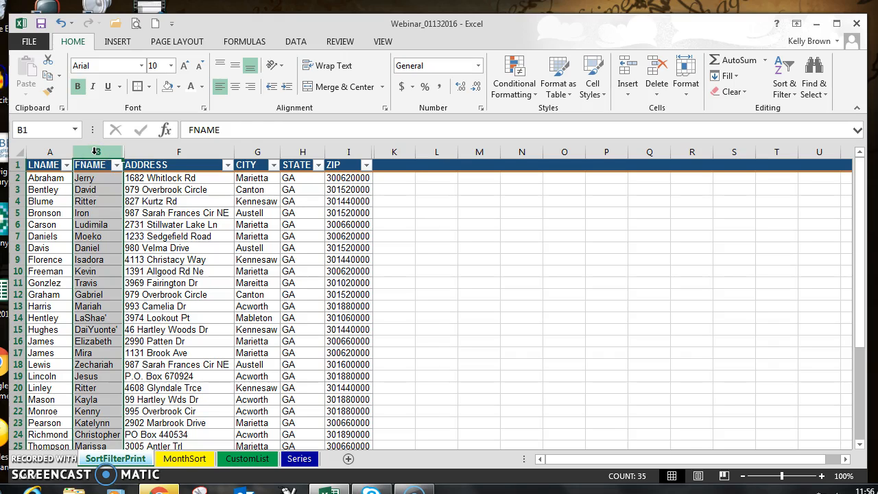
right_click(96, 153)
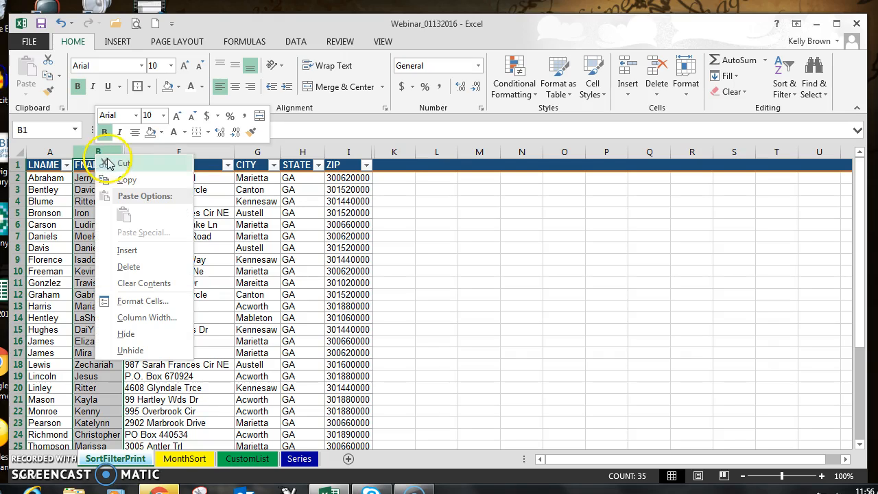
click(110, 163)
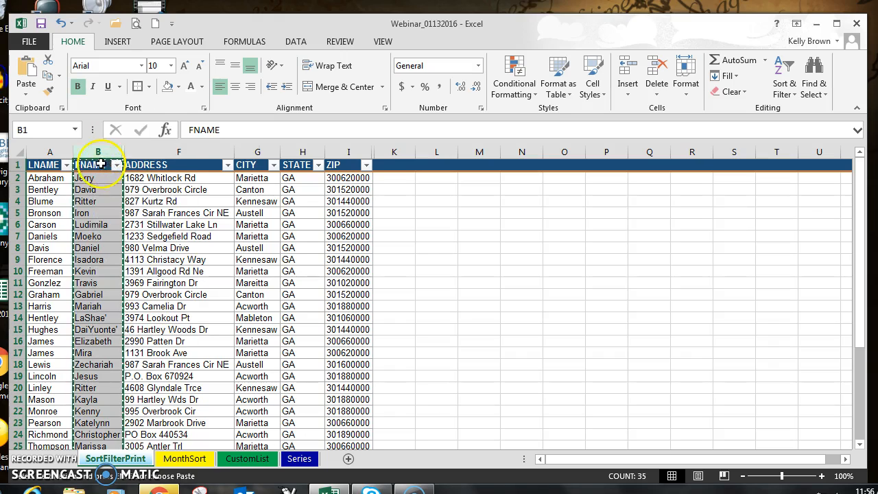
click(40, 149)
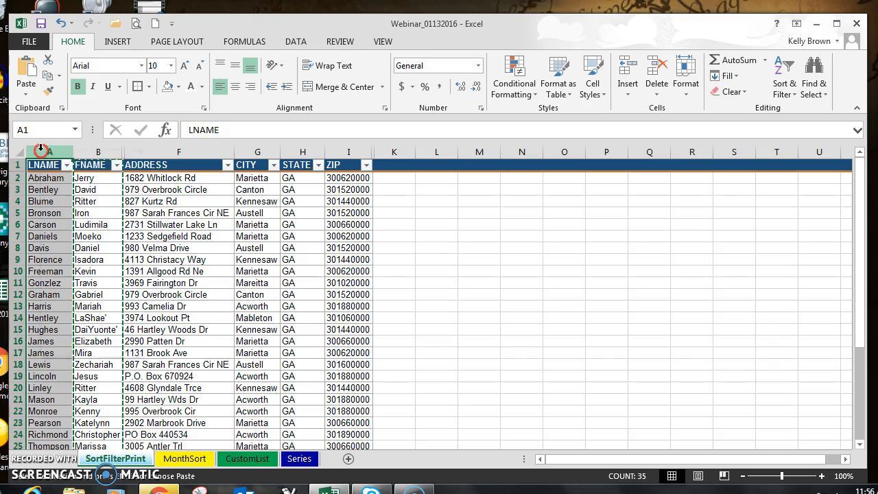
right_click(43, 150)
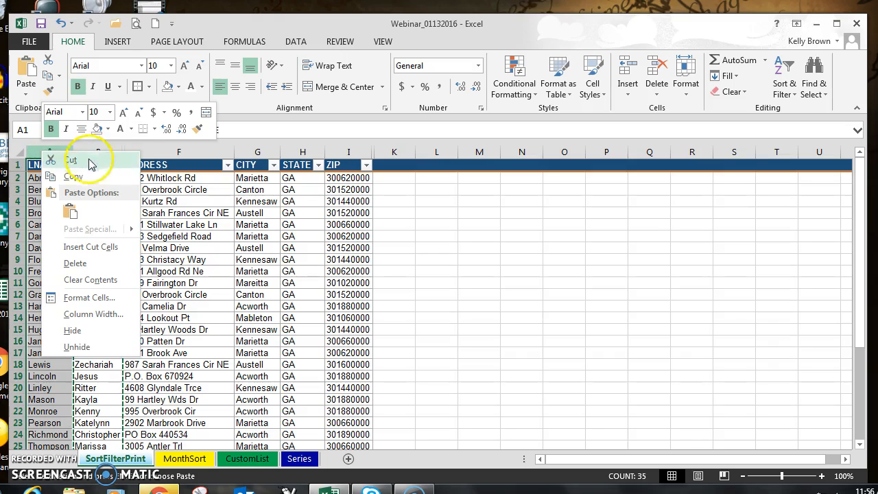
click(98, 247)
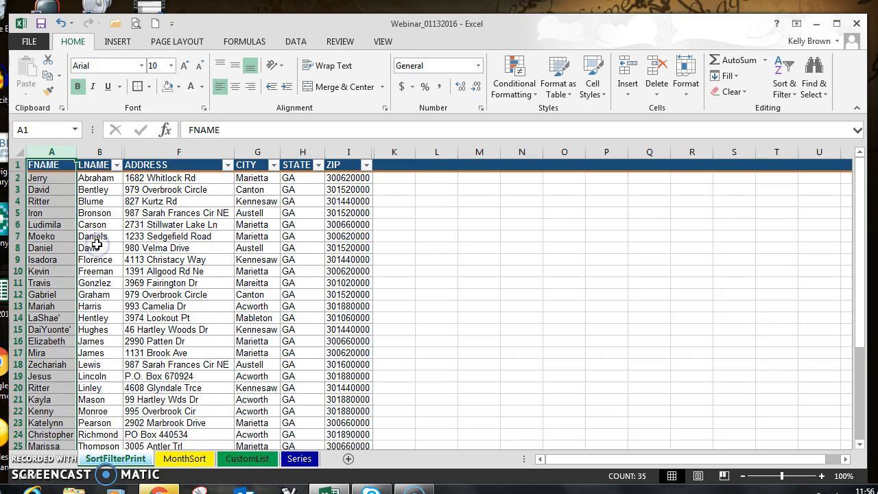
Step: Check the order of the visible columns one by one, from FNAME through ZIP
click(50, 151)
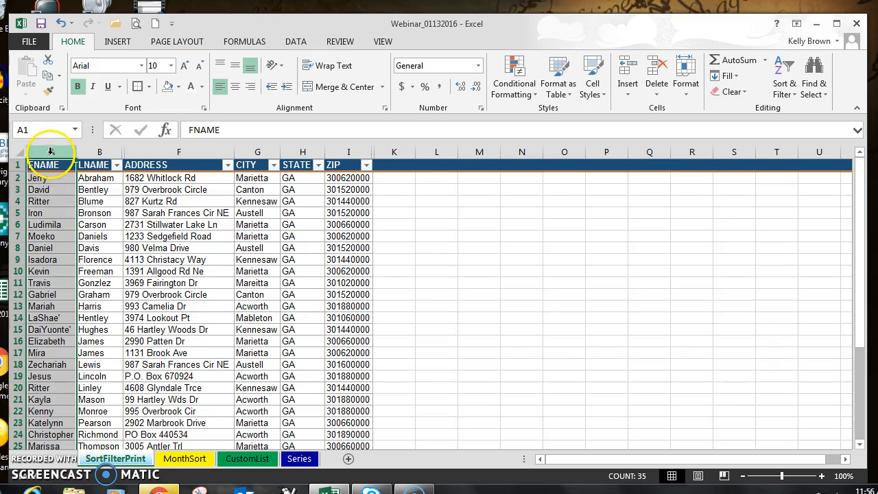
click(100, 151)
click(152, 151)
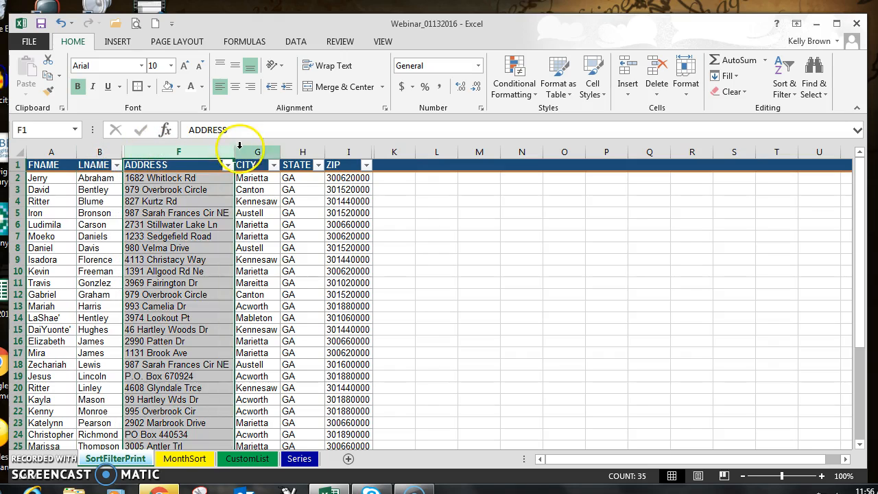
click(255, 151)
click(303, 151)
click(347, 151)
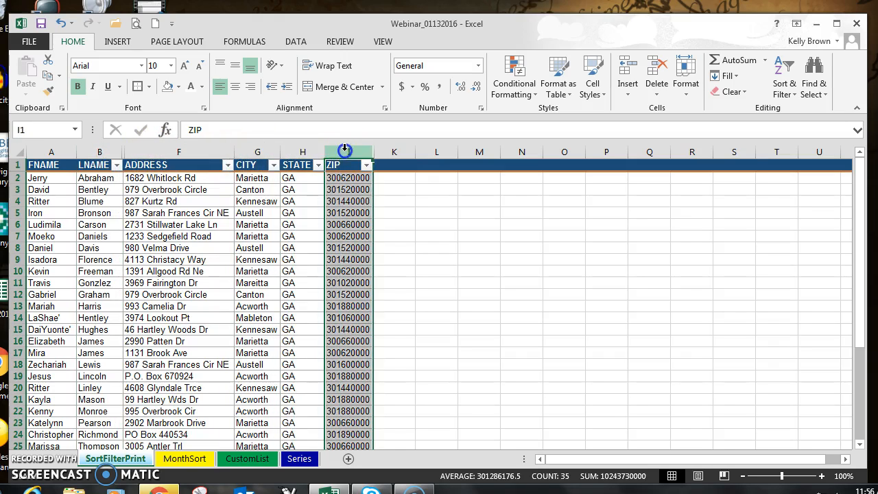
click(420, 234)
click(420, 234)
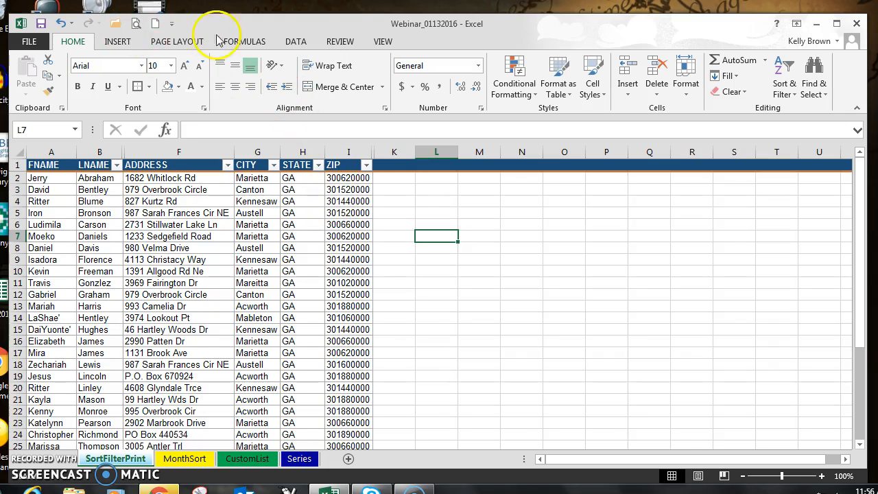
Step: Set the visible columns from FNAME through ZIP as the sheet's print area
click(180, 43)
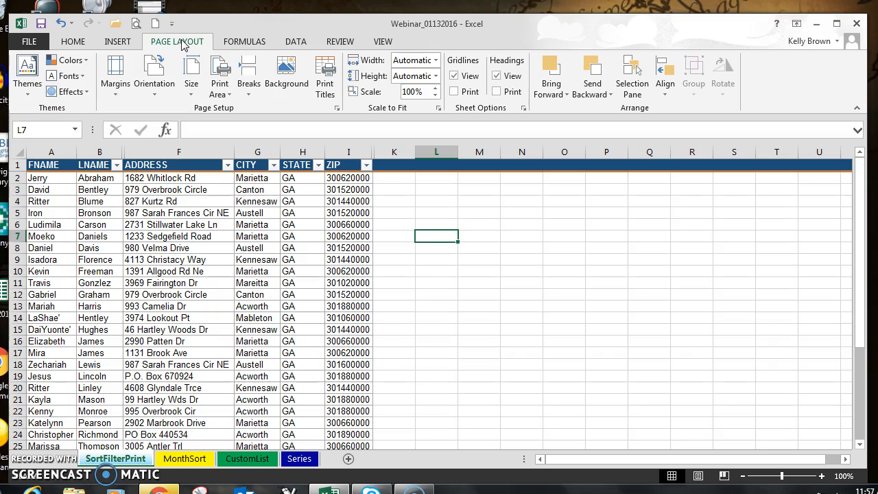
click(221, 69)
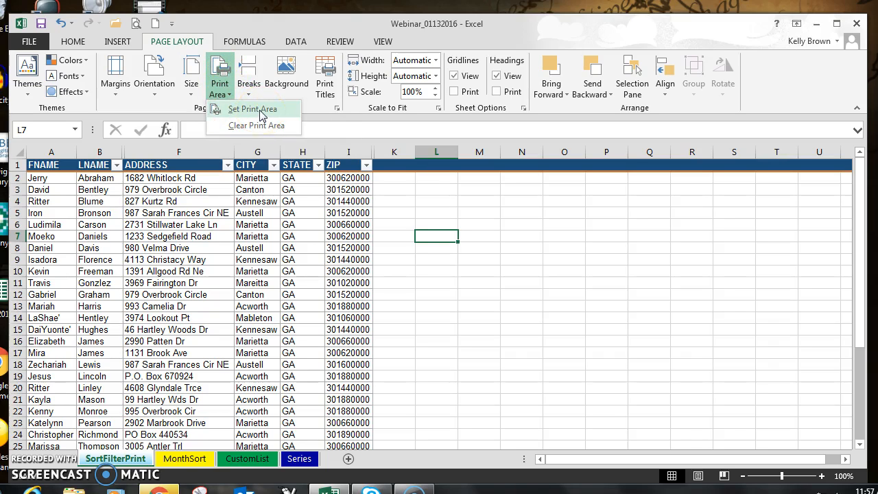
click(459, 242)
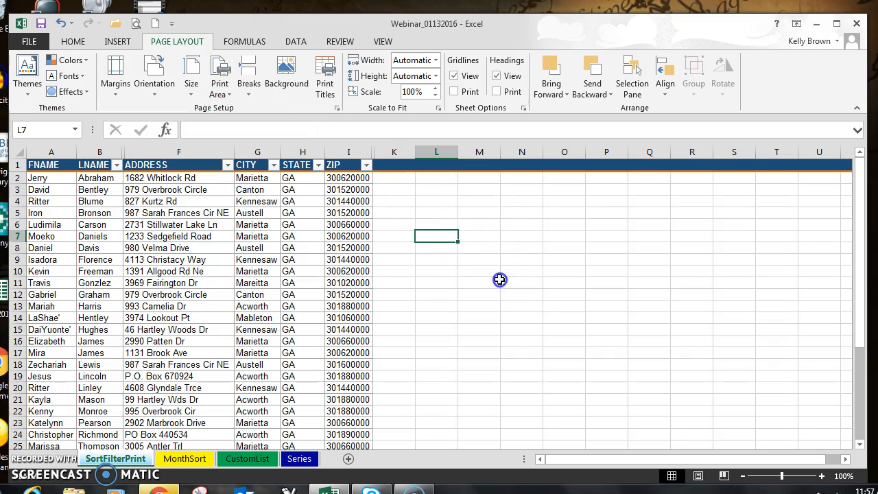
click(429, 214)
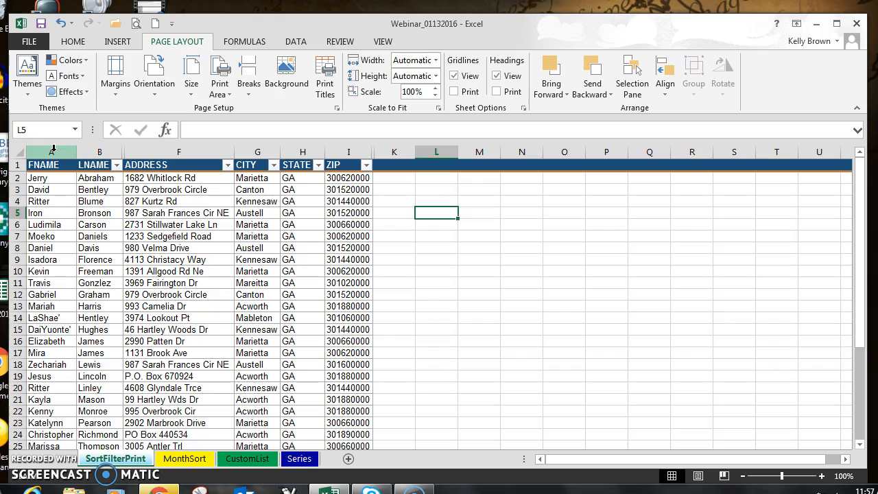
drag(53, 146, 347, 152)
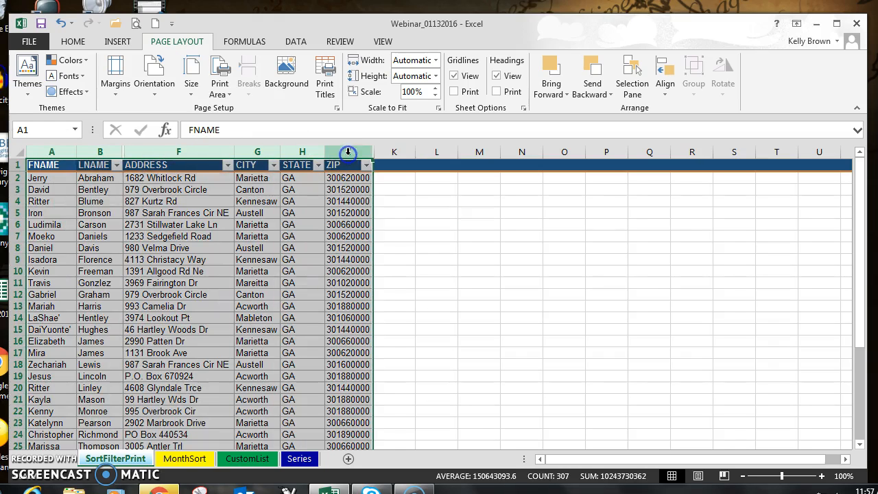
click(224, 90)
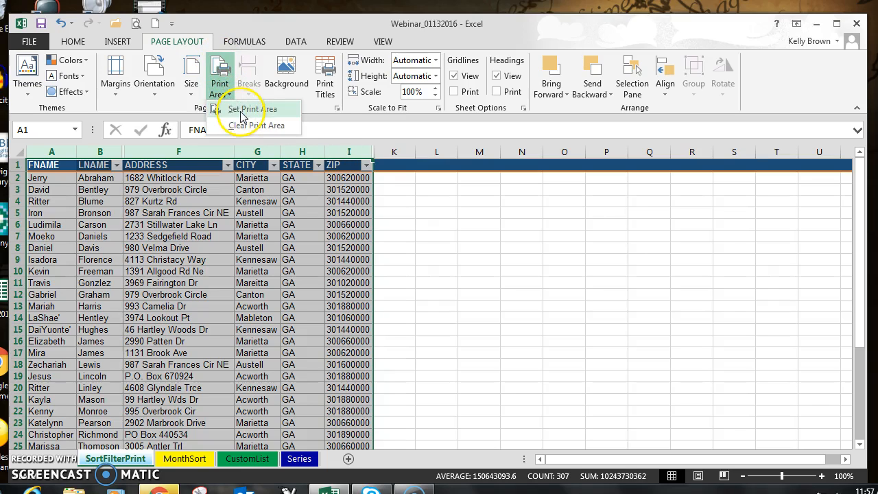
click(244, 110)
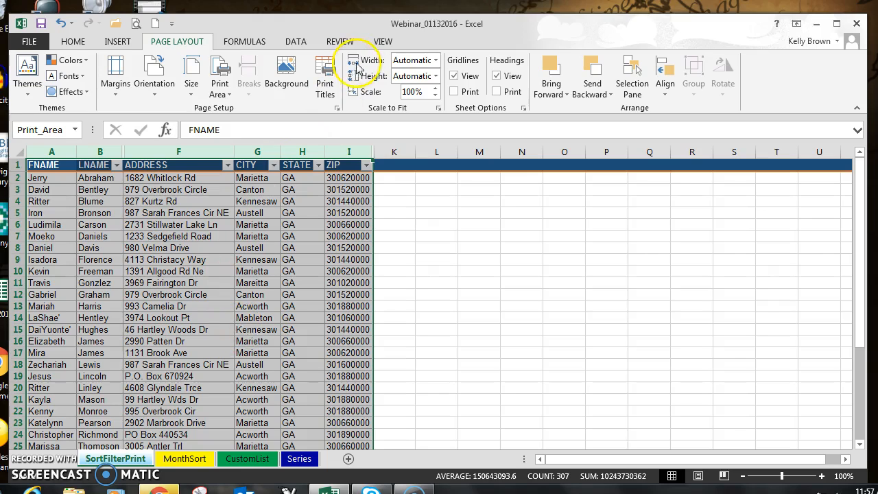
Step: Switch the sheet to Page Break Preview and try adjusting the print area's boundary beside the ZIP column
click(384, 41)
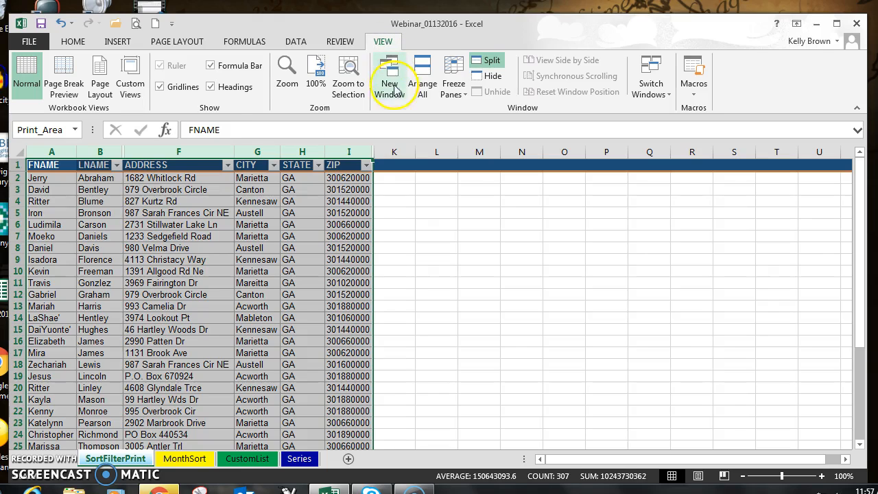
click(71, 75)
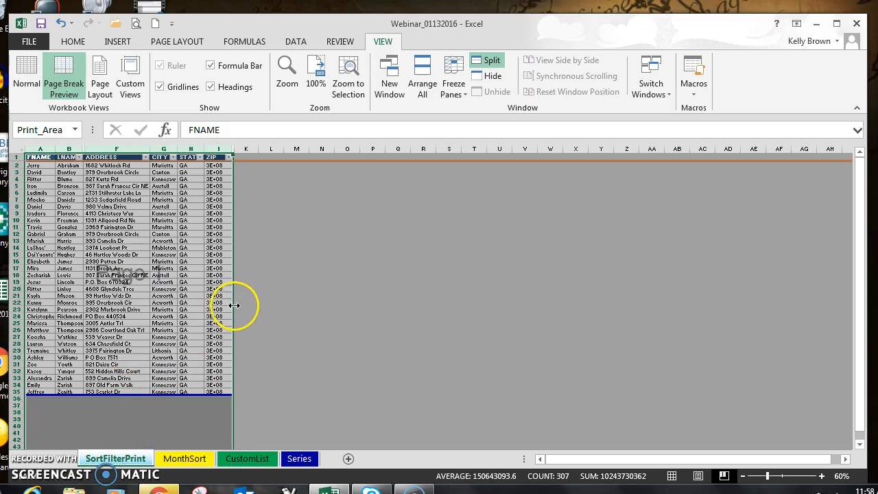
mouse_move(234, 305)
mouse_down()
mouse_move(127, 305)
mouse_move(294, 304)
mouse_move(238, 301)
mouse_up()
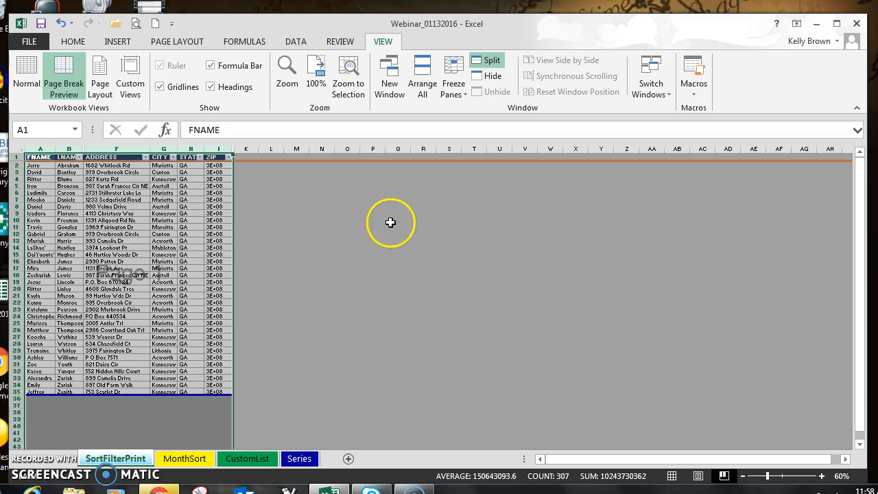
Step: Bring up the print preview and look through the choices for what to print and for collation
click(25, 41)
click(64, 203)
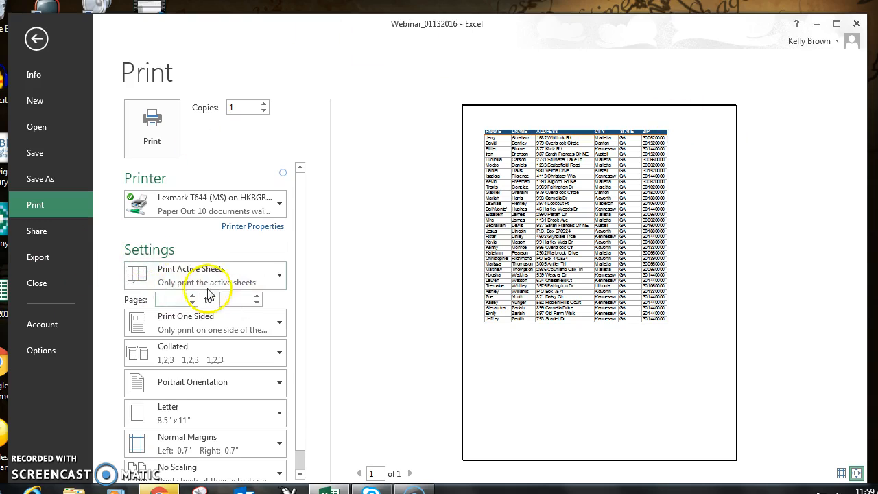
click(280, 276)
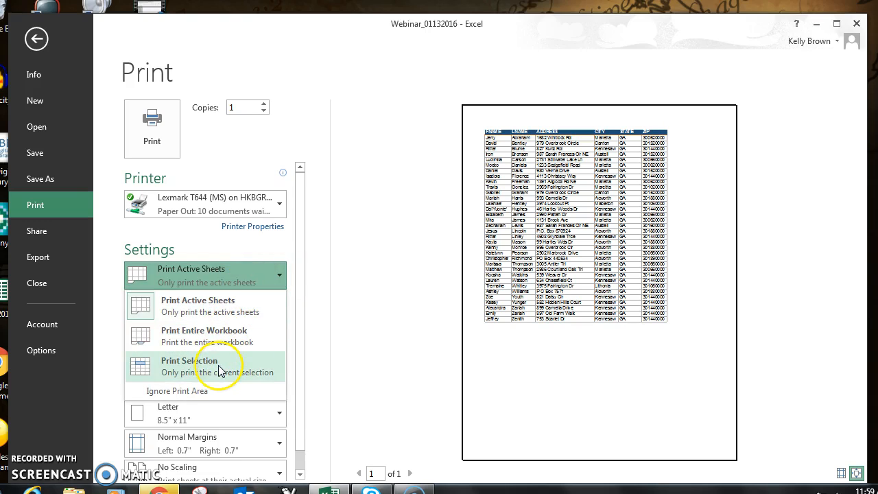
click(386, 288)
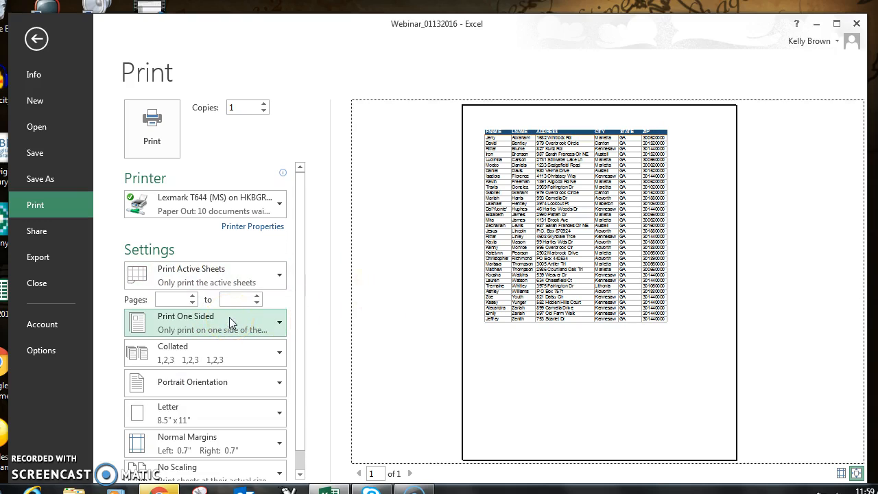
click(238, 358)
click(204, 391)
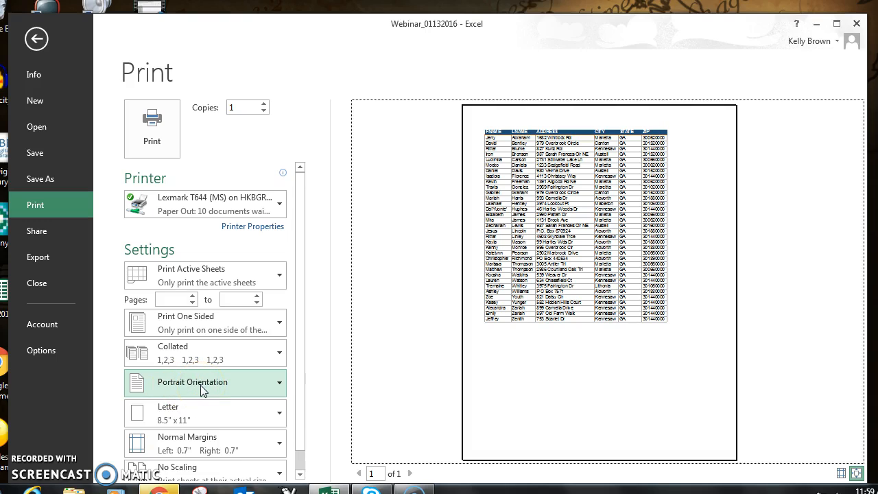
Step: Set the page orientation to landscape and look through the available margin presets
click(200, 386)
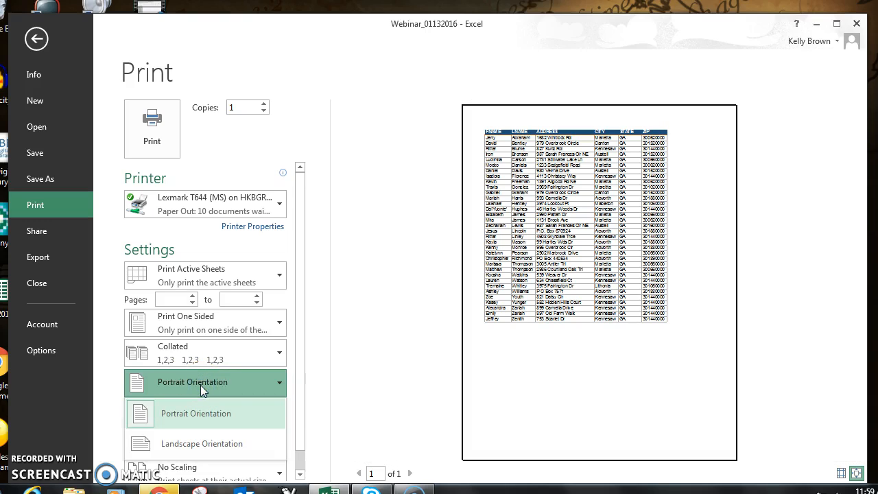
click(203, 446)
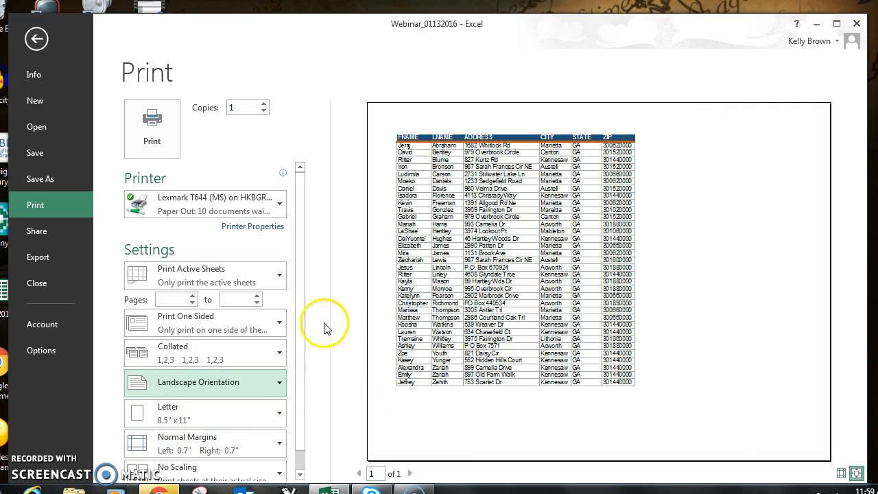
drag(299, 355, 302, 446)
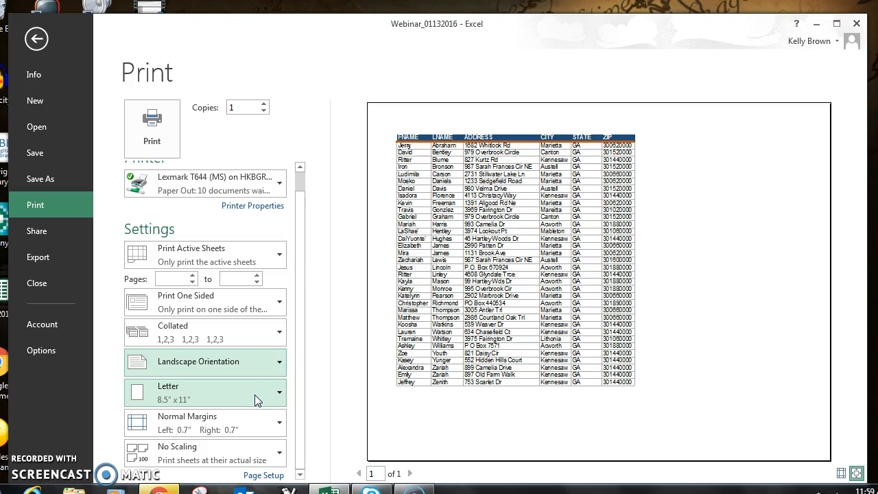
click(254, 422)
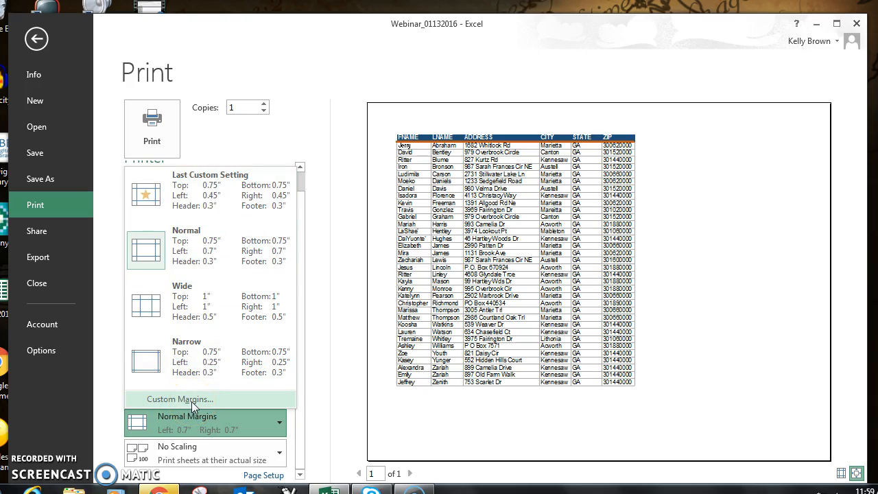
click(239, 402)
Step: Open the custom scaling options for the printout and try adjusting the percentage of normal size
click(202, 464)
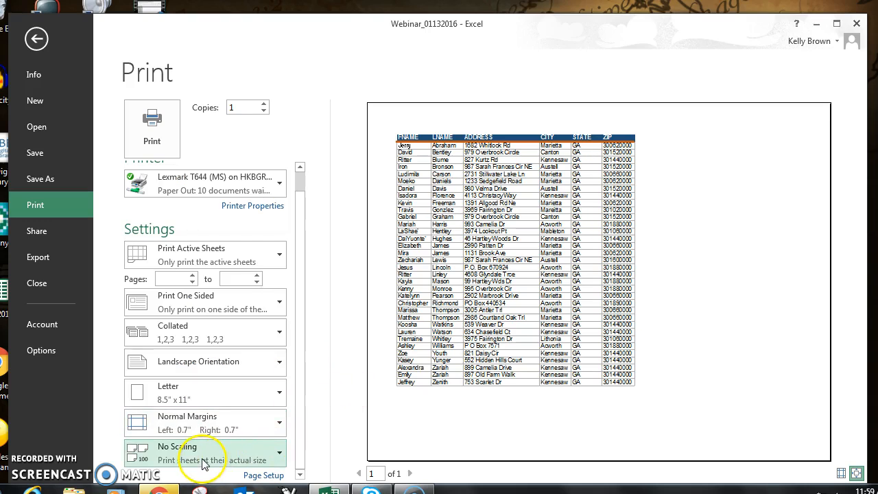
click(223, 391)
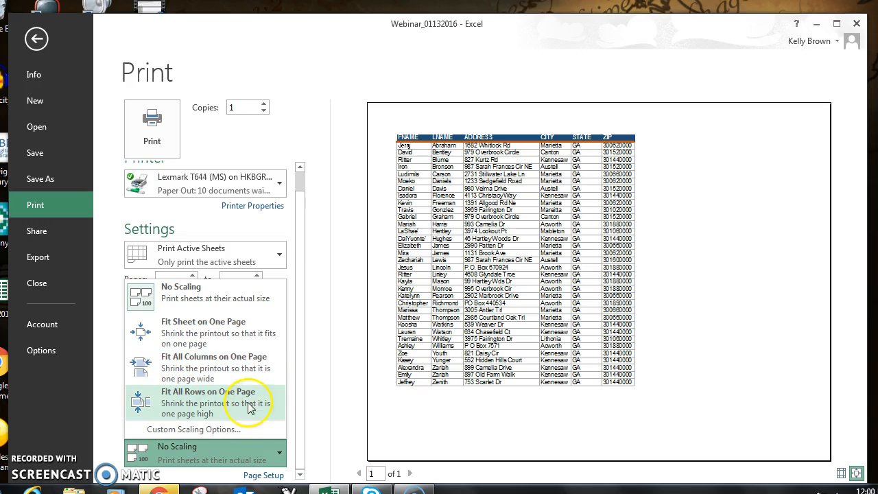
click(191, 431)
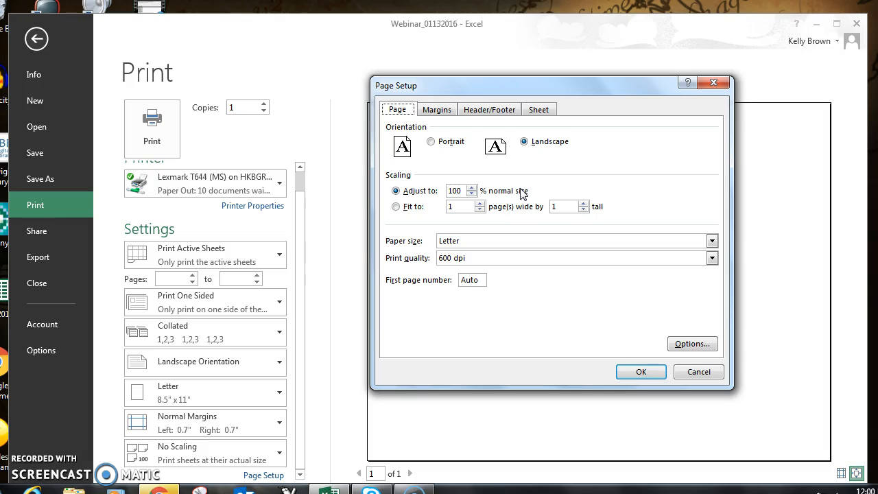
click(474, 193)
click(473, 194)
click(474, 193)
drag(470, 193, 443, 192)
text(8)
Step: Center the student list on the page both horizontally and vertically and apply the page setup
click(437, 110)
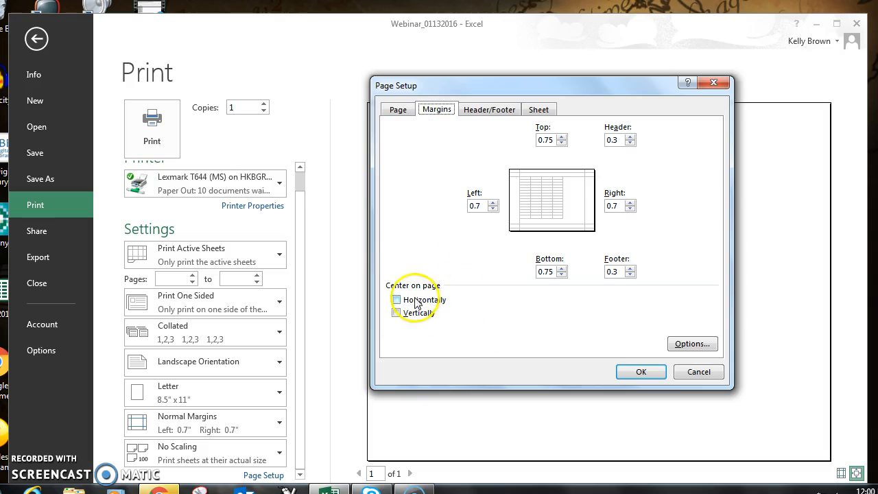
drag(505, 87, 162, 99)
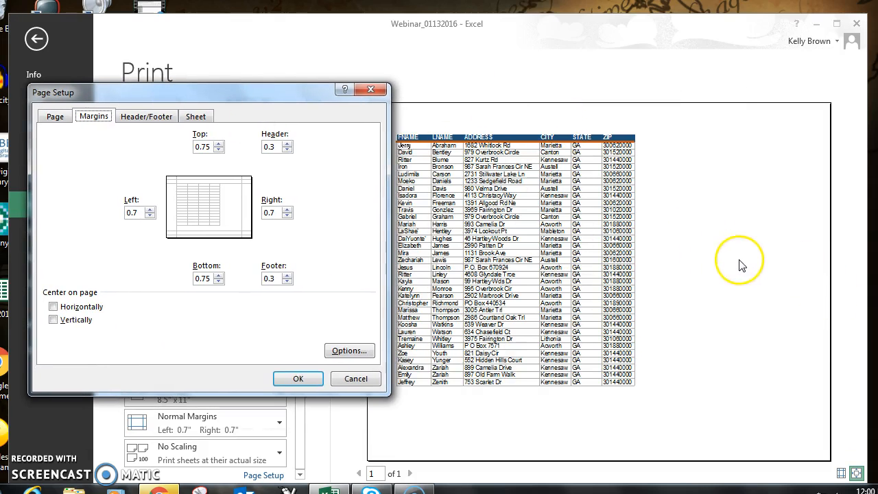
click(54, 309)
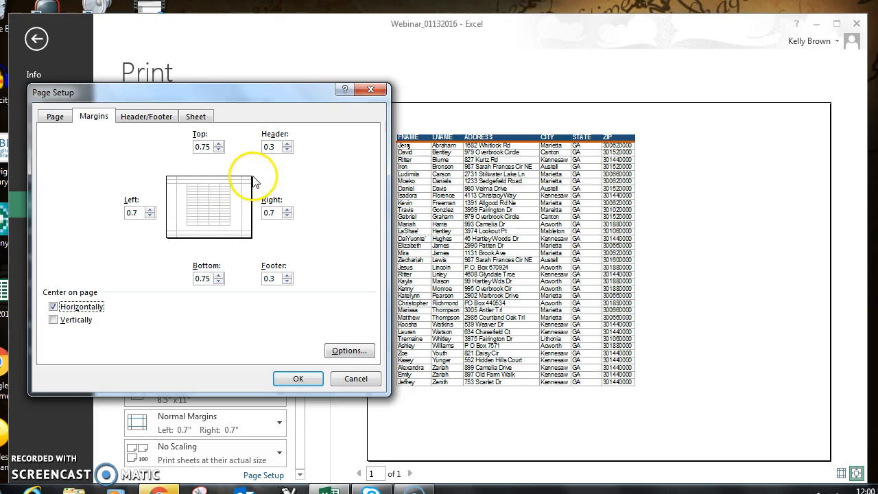
click(53, 320)
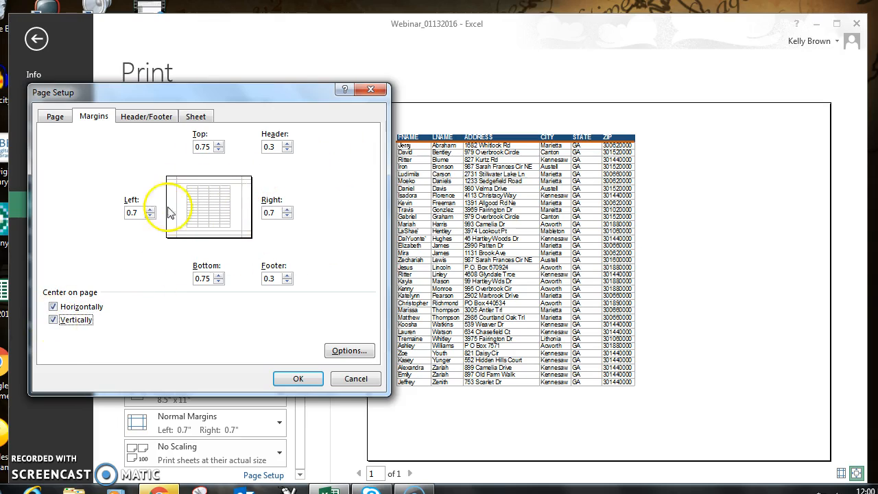
click(53, 306)
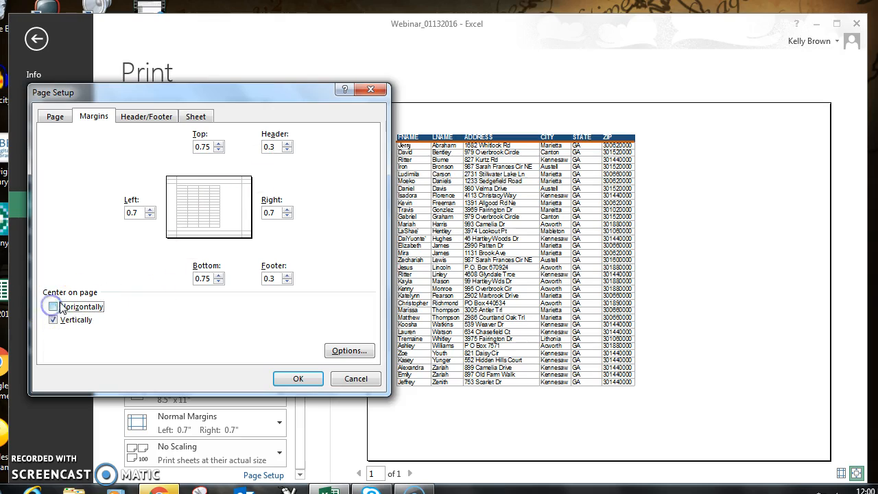
click(53, 307)
click(293, 378)
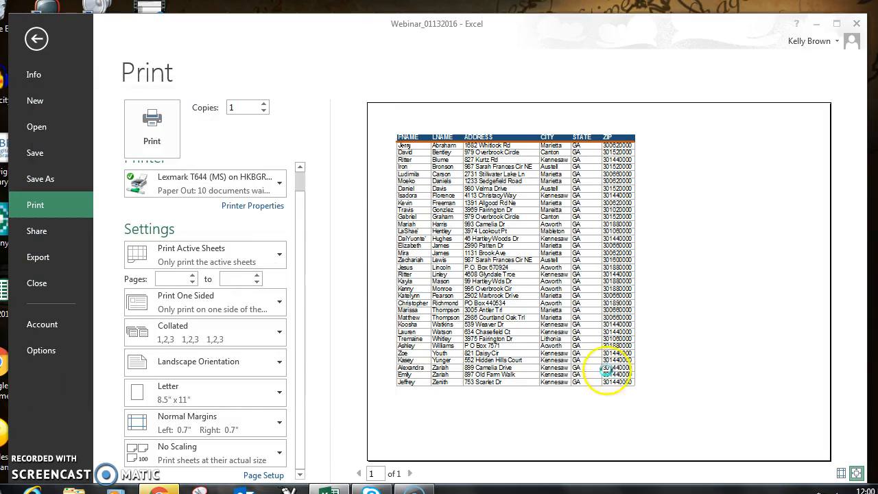